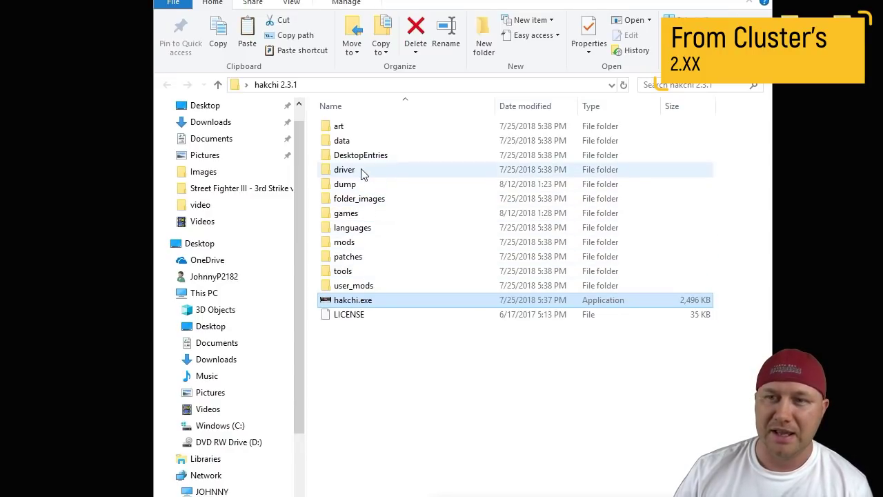
- Open the dump folder to confirm kernel_snes.img is there, then go back to hakchi 2.3.1
{"action": "mouse_move", "coordinate": [357, 187]}
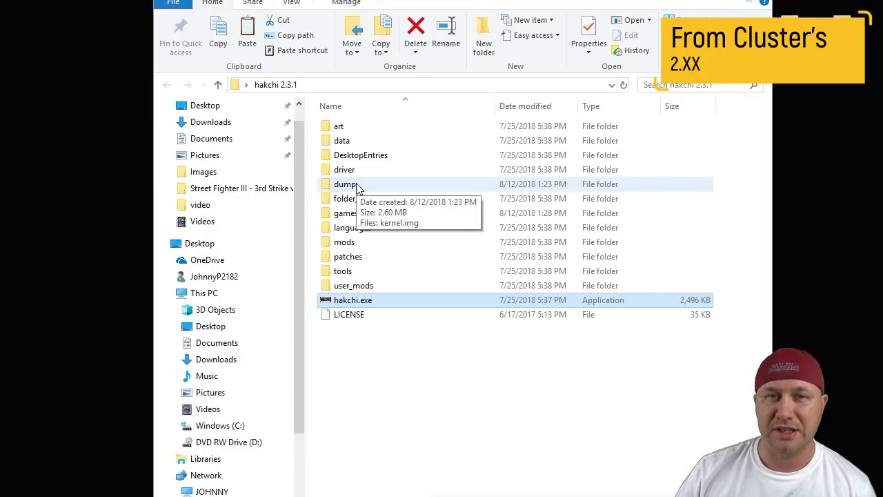
{"action": "double_click", "coordinate": [358, 186]}
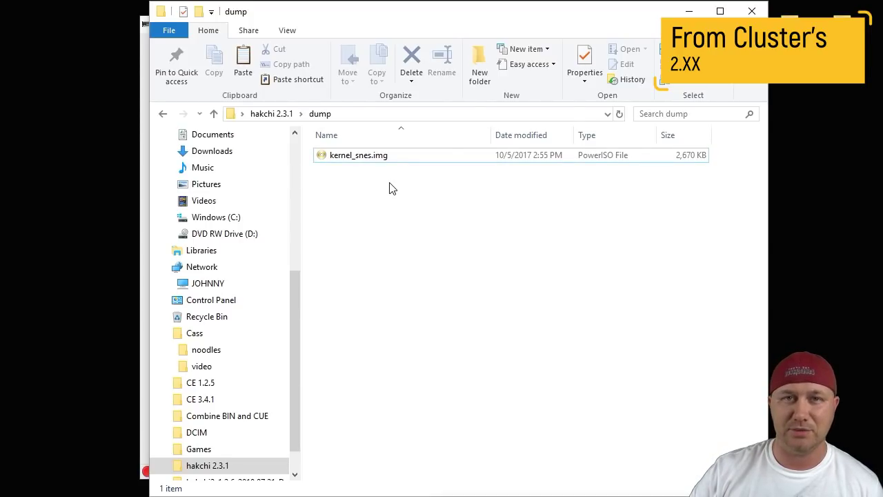
{"action": "key", "text": "BackSpace"}
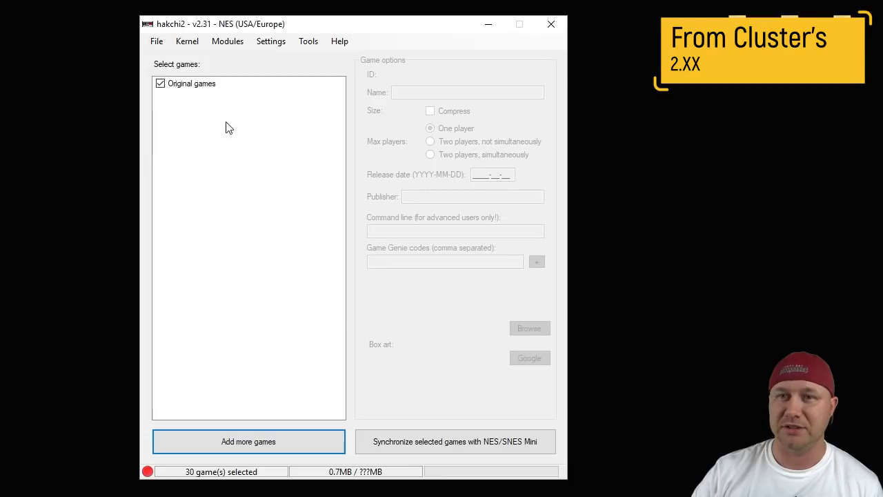
- Run Kernel > Uninstall and dismiss the 'No kernel dump found' error
{"action": "left_click", "coordinate": [187, 41]}
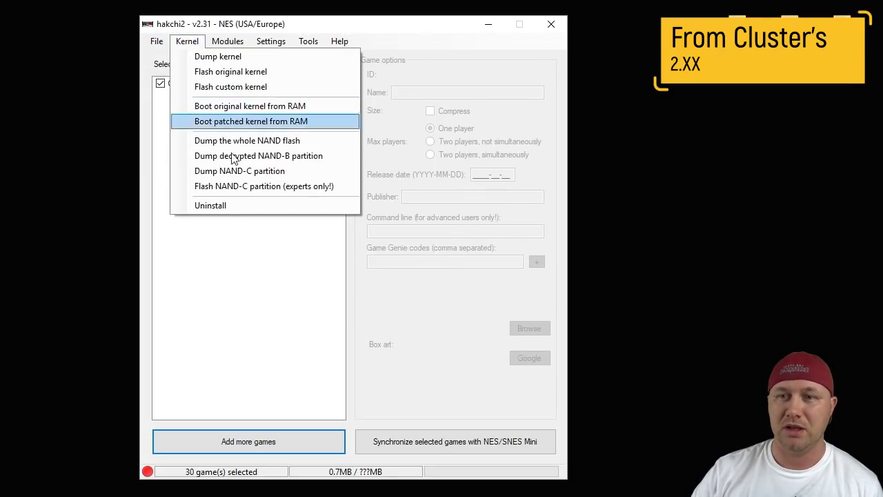
{"action": "left_click", "coordinate": [233, 205]}
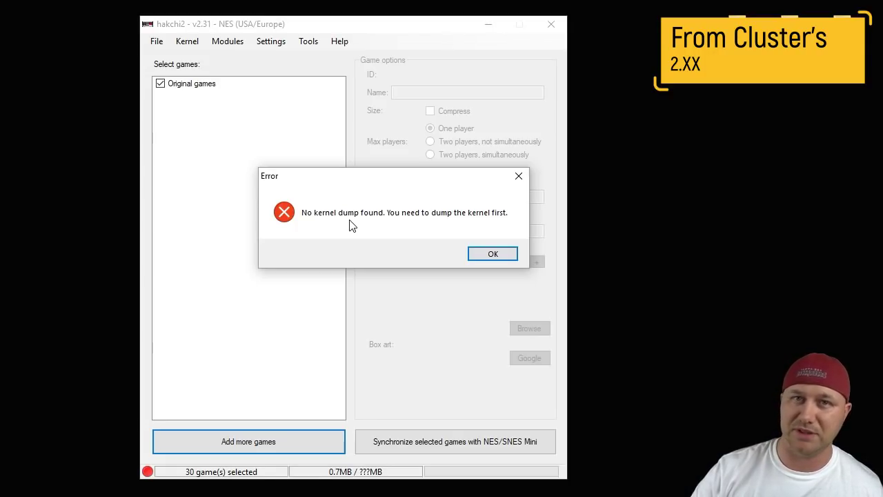
{"action": "key", "text": "Return"}
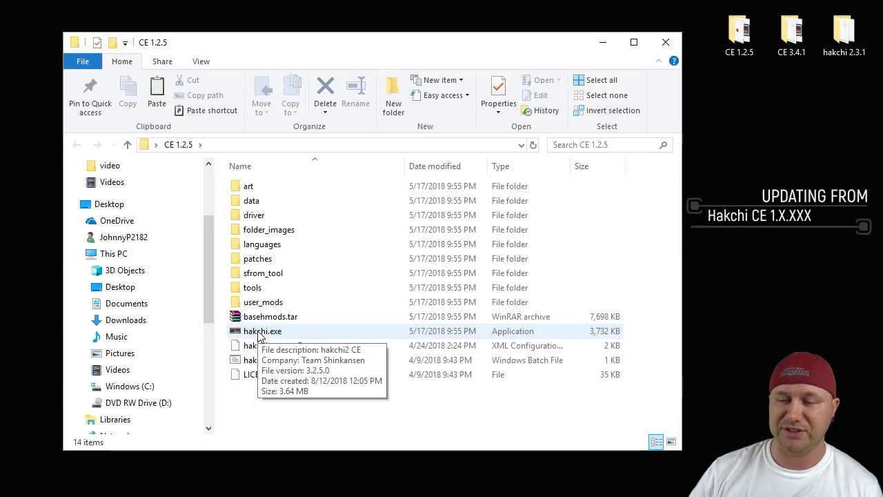
- Launch hakchi.exe from the CE 1.2.5 folder
{"action": "double_click", "coordinate": [262, 332]}
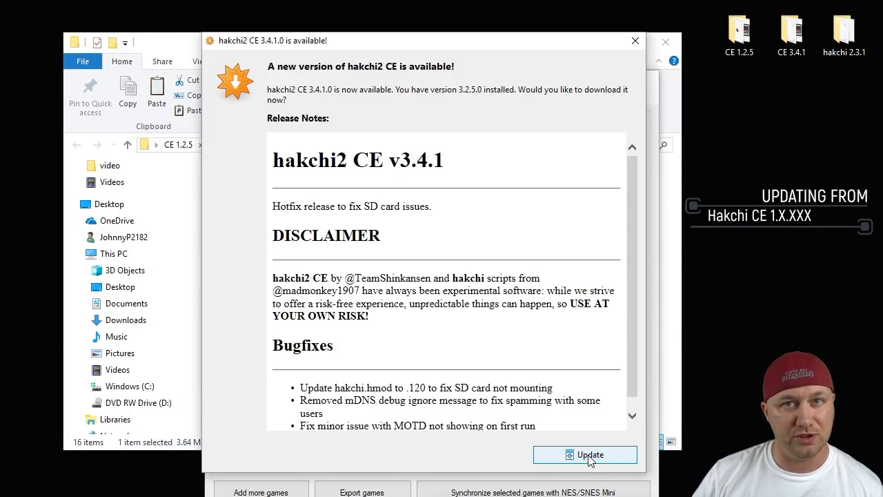
- Accept the hakchi2 CE 3.4.1.0 update and dismiss the hotfix announcement after it installs
{"action": "left_click", "coordinate": [590, 457]}
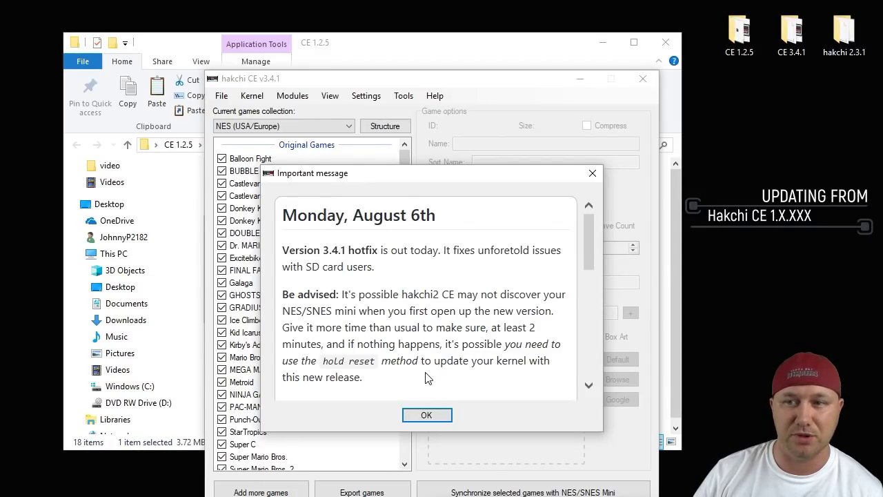
{"action": "left_click", "coordinate": [427, 416]}
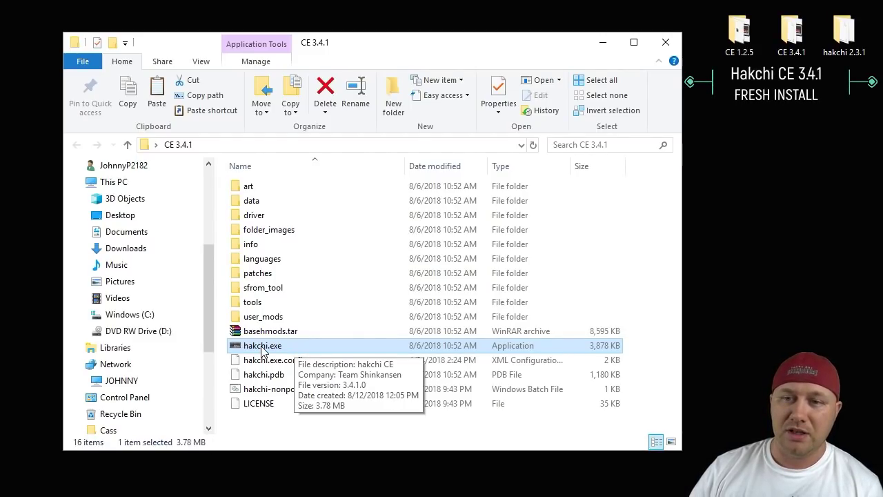
- Launch hakchi.exe from CE 3.4.1 and get past SmartScreen with More info, then Run anyway
{"action": "double_click", "coordinate": [265, 347]}
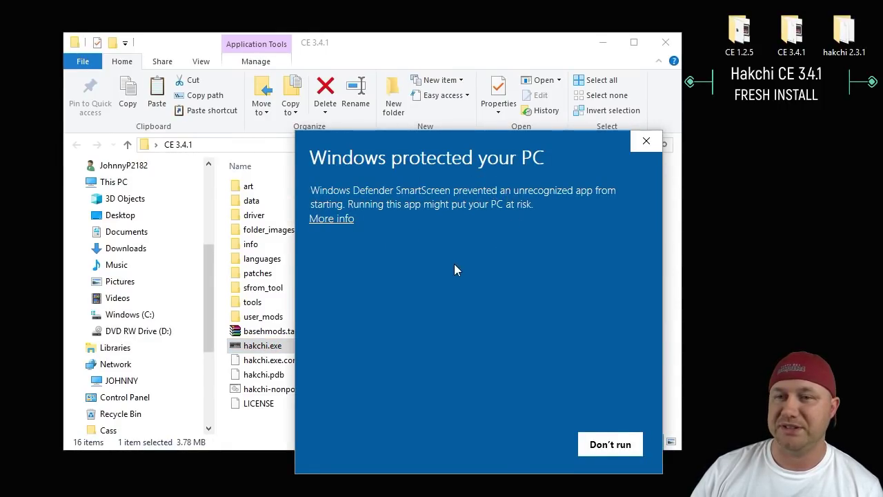
{"action": "left_click", "coordinate": [324, 218]}
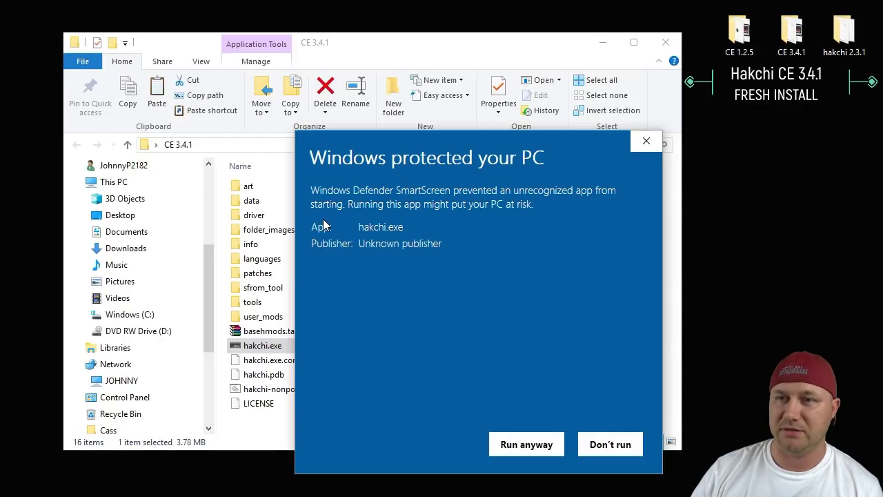
{"action": "left_click", "coordinate": [527, 445]}
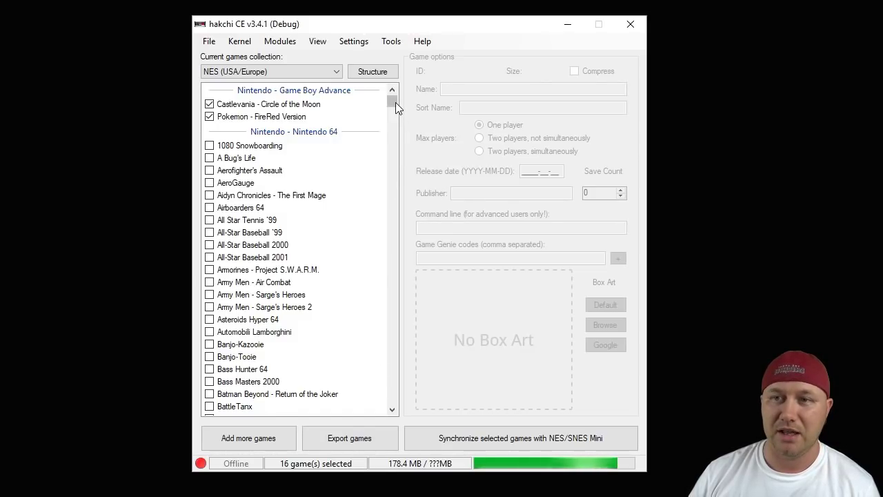
- Scroll to the bottom of the game list and select Shonen Jump under SquashFS
{"action": "scroll", "coordinate": [395, 147], "scroll_direction": "down", "scroll_amount": 20}
{"action": "left_click_drag", "start_coordinate": [395, 147], "coordinate": [391, 100]}
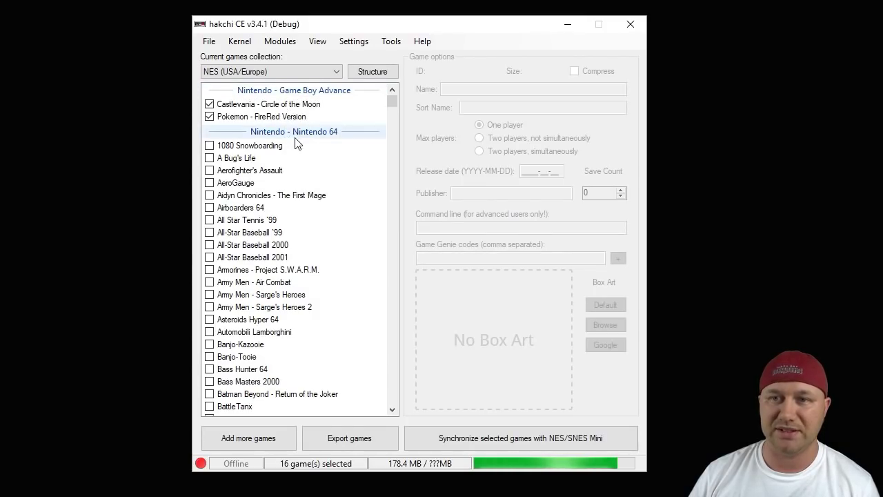
{"action": "left_click_drag", "start_coordinate": [393, 102], "coordinate": [398, 417]}
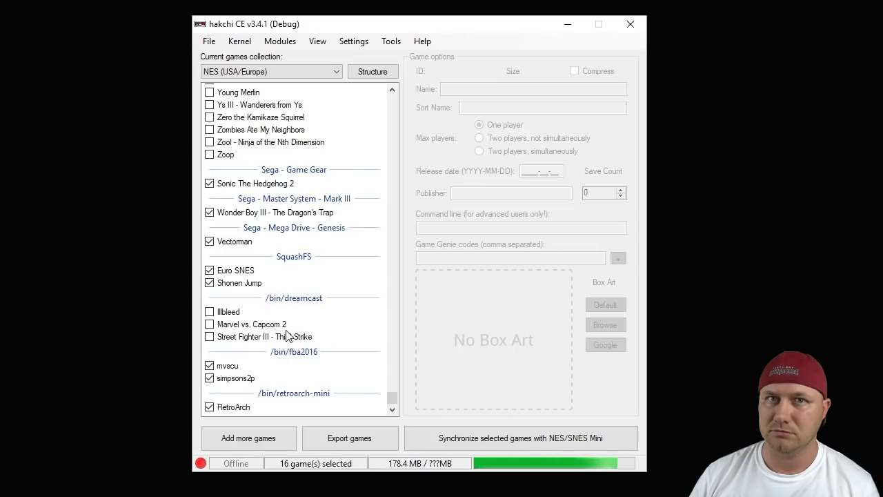
{"action": "left_click", "coordinate": [240, 283]}
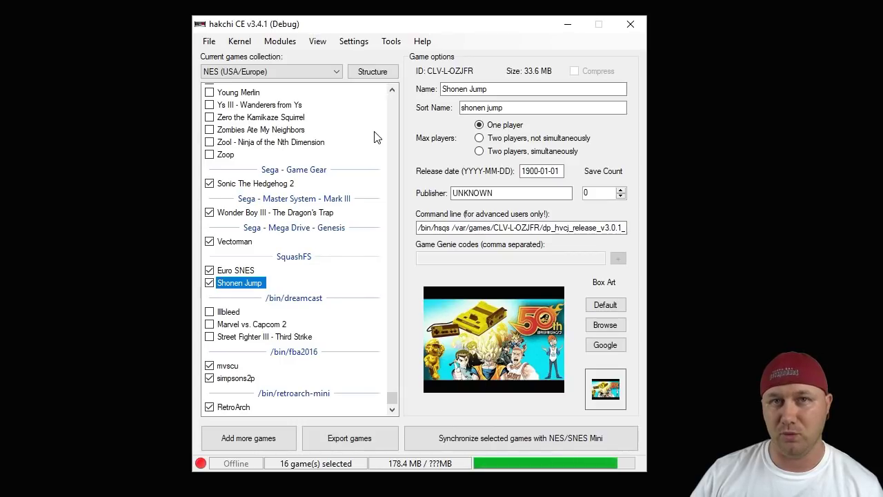
- Select mvscu under /bin/fba2016 to show its Marvel vs. Capcom options
{"action": "left_click", "coordinate": [228, 365]}
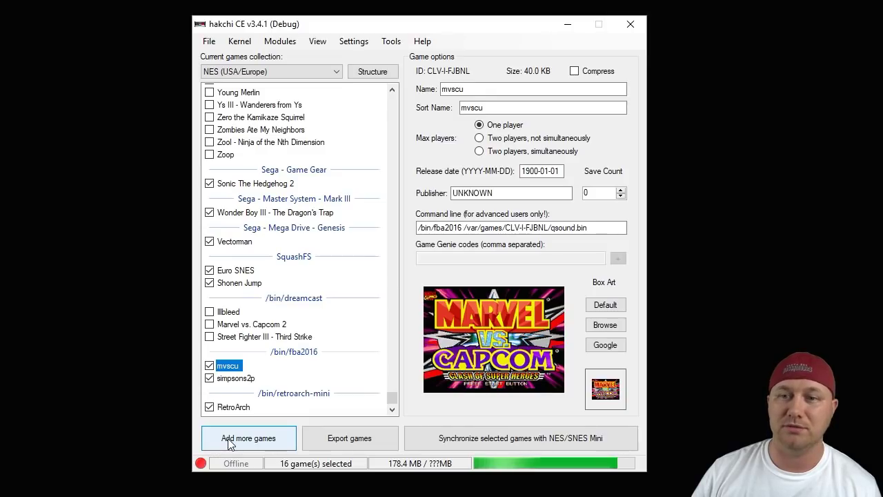
{"action": "left_click", "coordinate": [373, 72]}
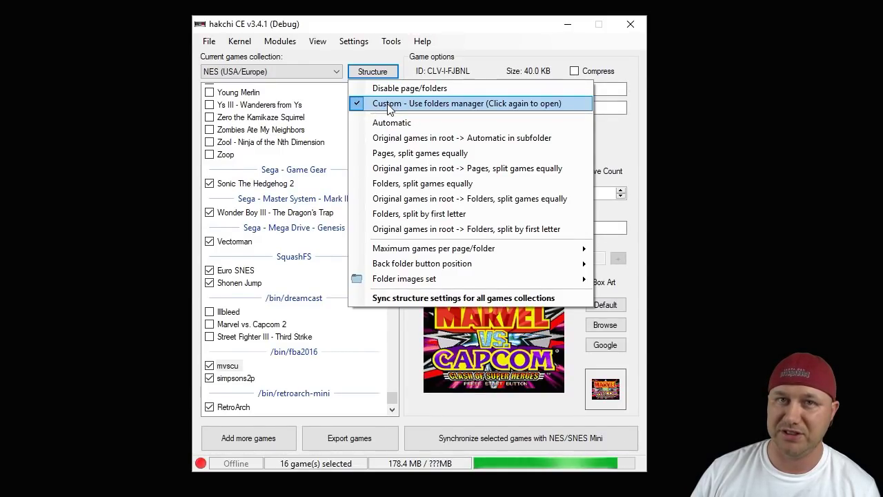
{"action": "left_click", "coordinate": [418, 104]}
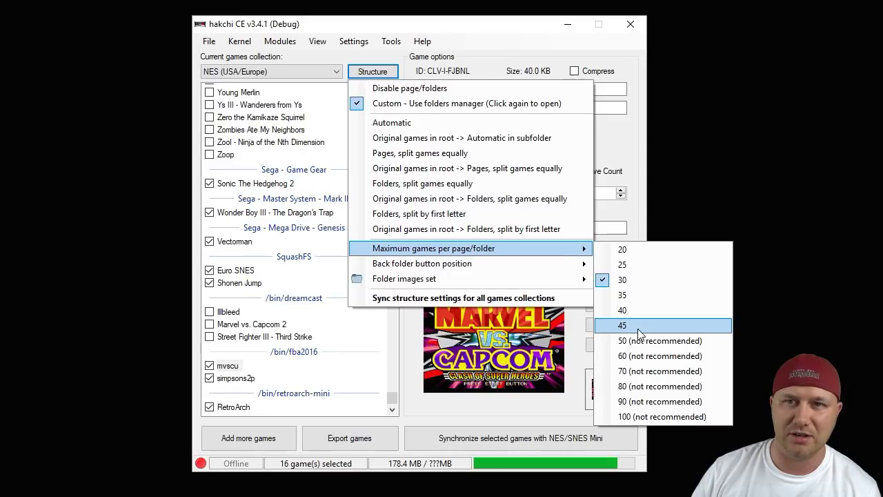
{"action": "mouse_move", "coordinate": [570, 273]}
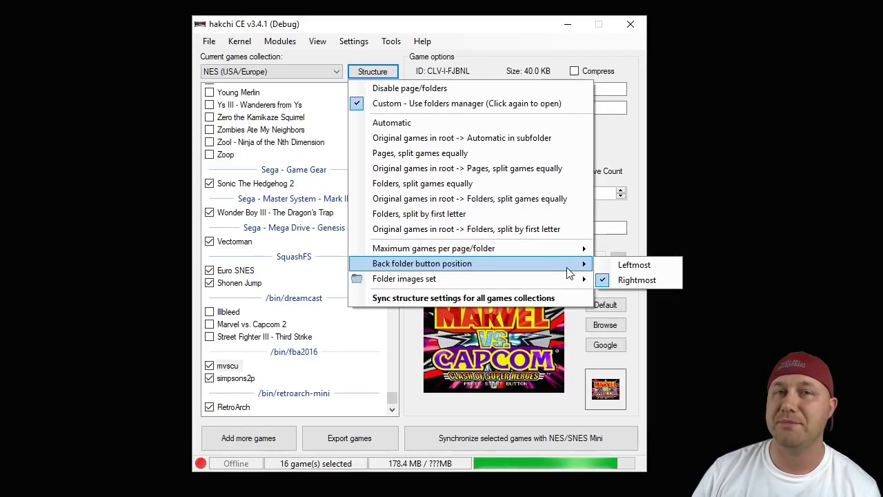
{"action": "left_click", "coordinate": [634, 279]}
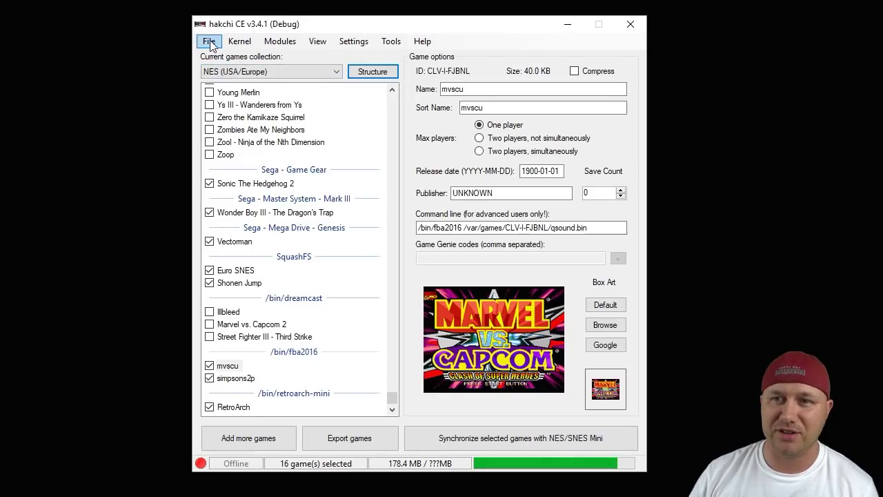
- Browse the File menu entries, such as Add more games, then move to the Kernel menu
{"action": "left_click", "coordinate": [209, 43]}
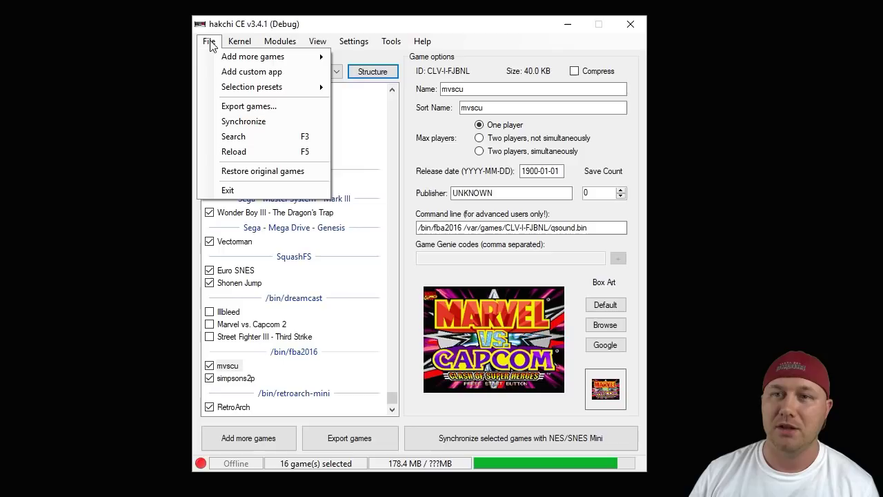
{"action": "mouse_move", "coordinate": [228, 56]}
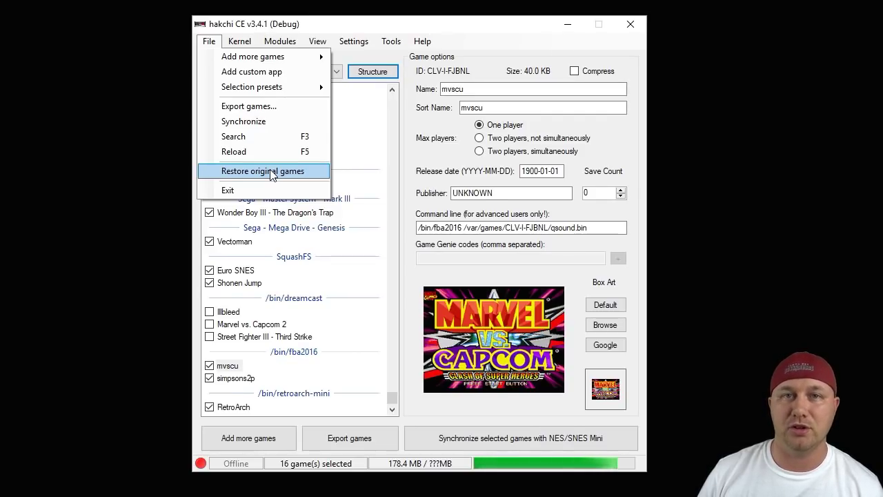
{"action": "mouse_move", "coordinate": [240, 45]}
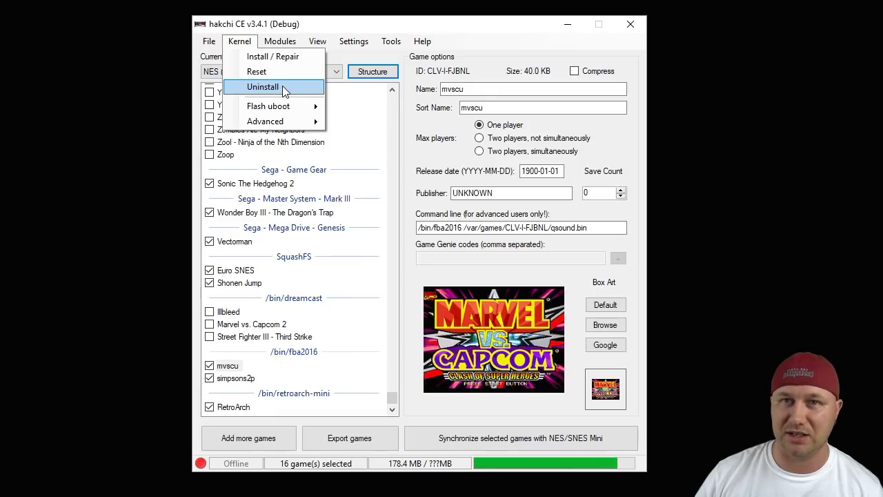
- Show the Kernel > Flash uboot submenu with Normal mode and SD mode
{"action": "mouse_move", "coordinate": [299, 109]}
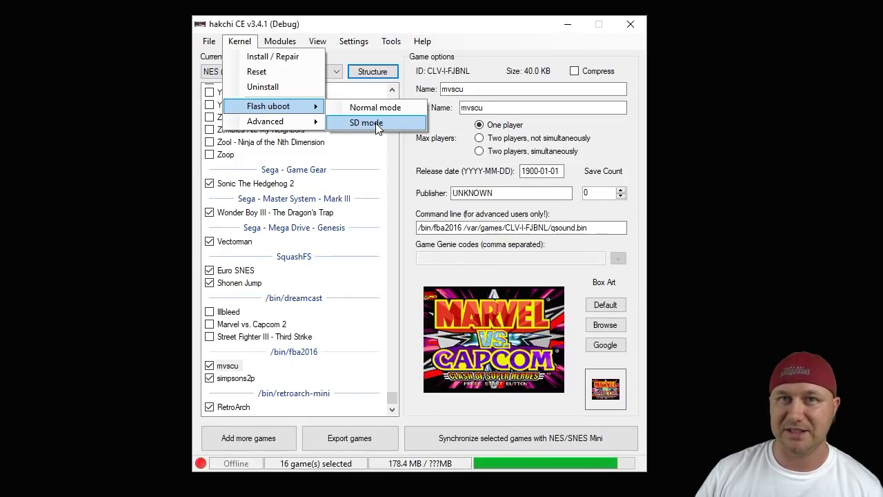
- Show the Kernel > Advanced submenu, then move to the Modules menu
{"action": "mouse_move", "coordinate": [273, 124]}
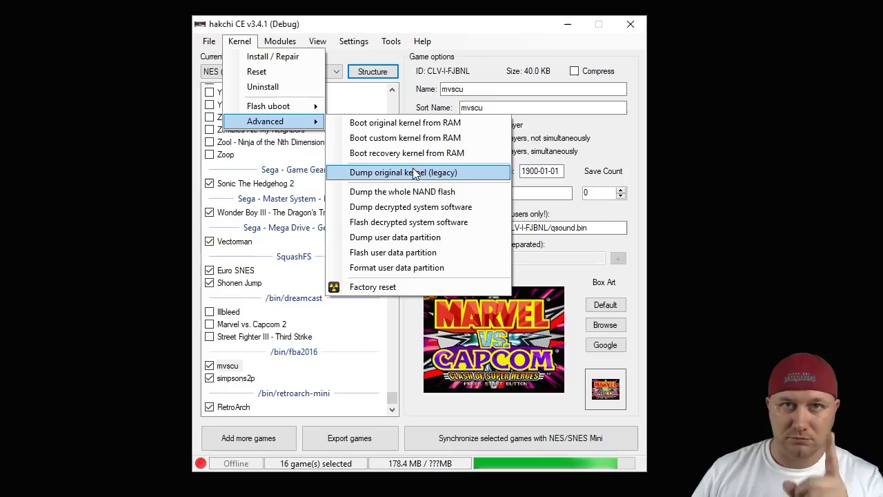
{"action": "mouse_move", "coordinate": [289, 43]}
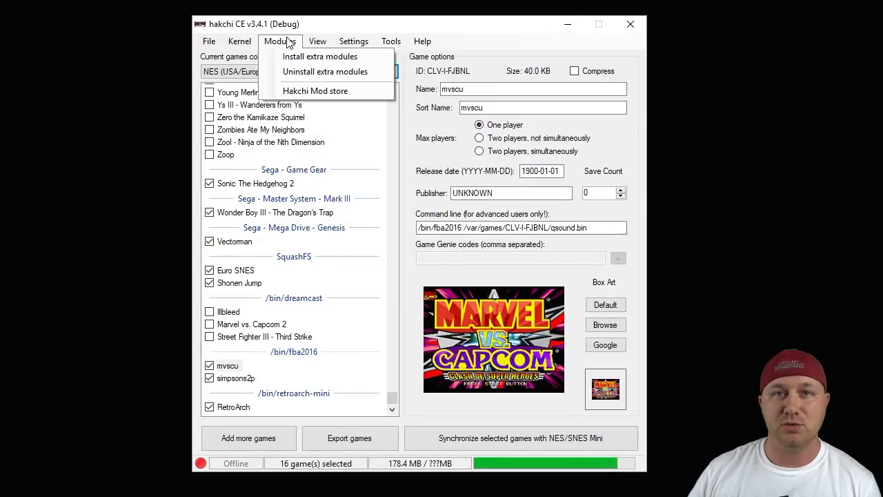
- Open the Hakchi Mod store from the Modules menu
{"action": "left_click", "coordinate": [313, 98]}
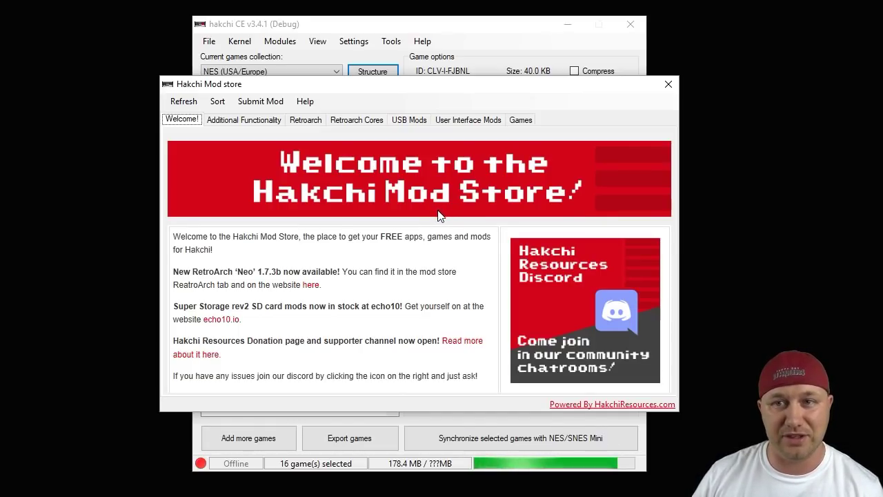
- Review the Additional Functionality mods: Hakchi Memory Boost, S/NESC Save State Shortcuts v1.3, and Options Menu v1.2
{"action": "left_click", "coordinate": [250, 122]}
{"action": "left_click", "coordinate": [224, 142]}
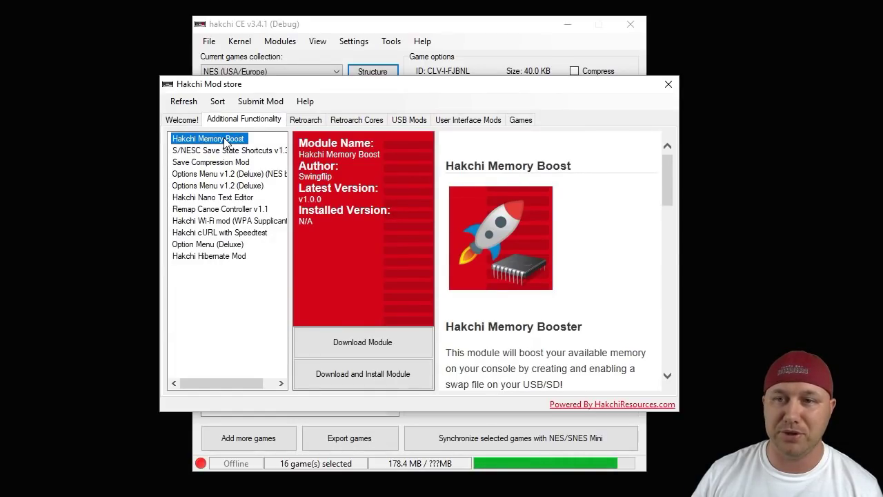
{"action": "left_click", "coordinate": [228, 151]}
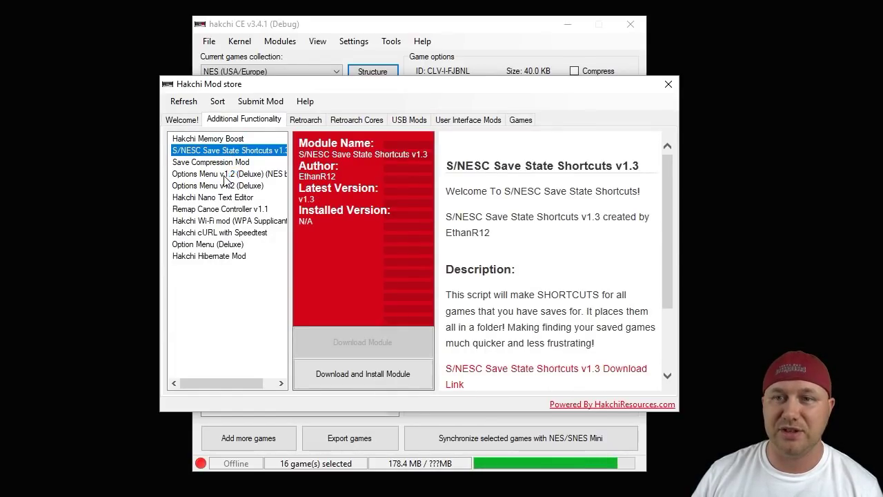
{"action": "left_click", "coordinate": [225, 174]}
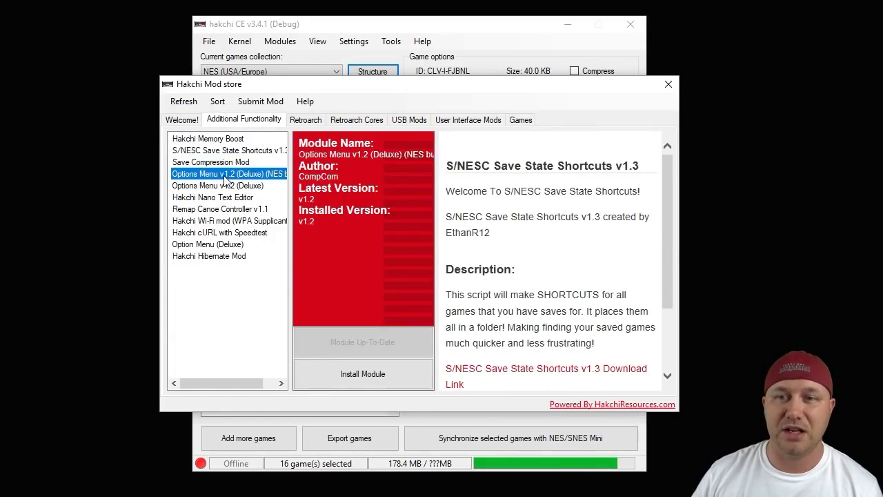
- View the Hakchi RetroArch Conversion Mod, then list the Retroarch Cores, starting with 2048 RetroArch Core
{"action": "left_click", "coordinate": [303, 121]}
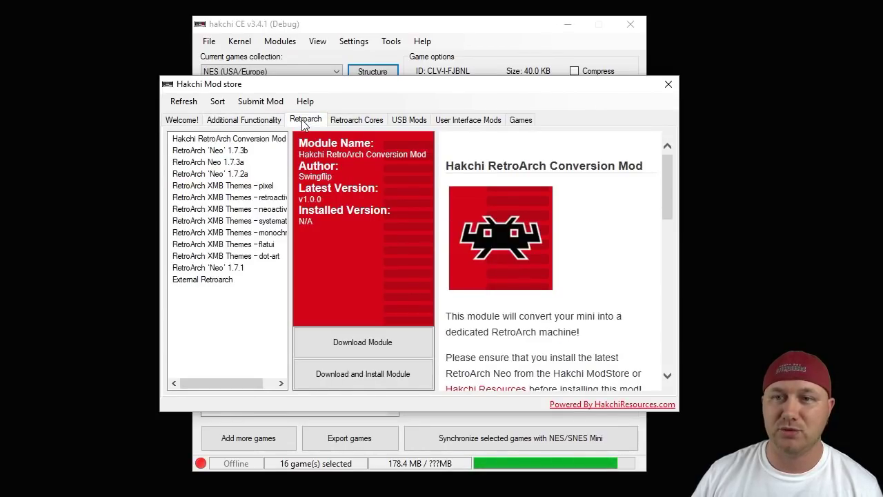
{"action": "left_click", "coordinate": [235, 142]}
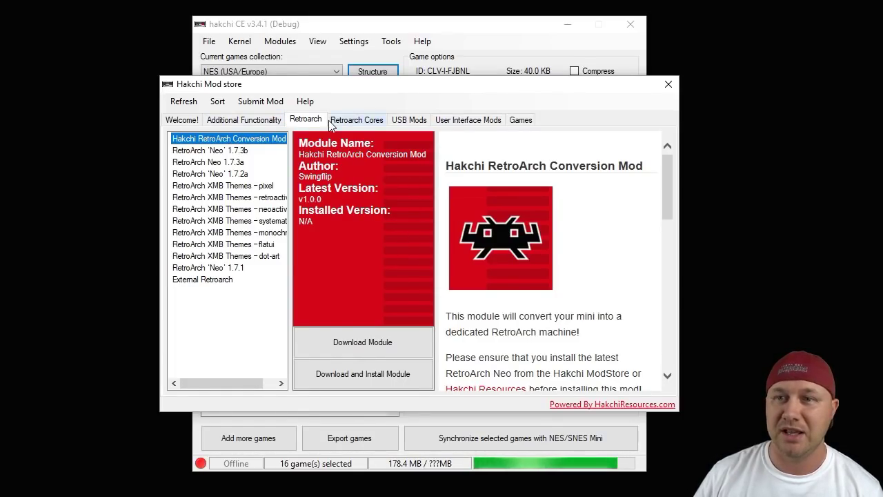
{"action": "left_click", "coordinate": [352, 120]}
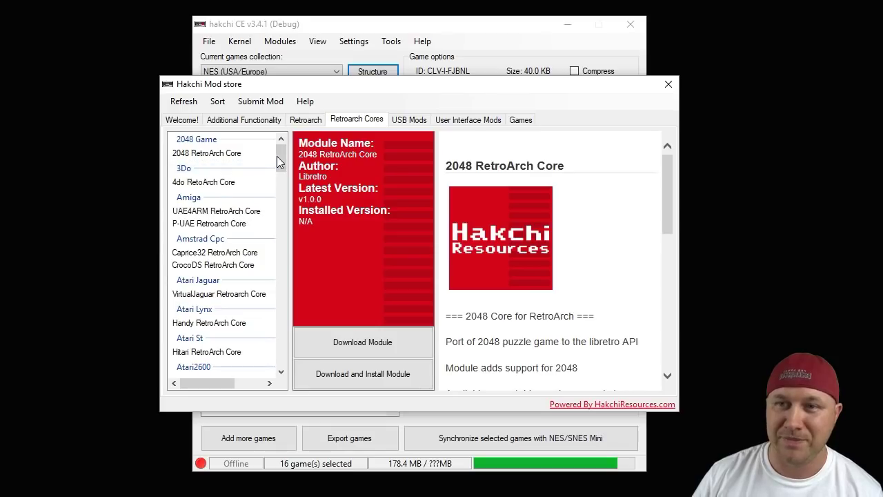
- Sort the interface mods alphabetically and review Boot to Home, Advanced Music Hack, and Video Splash Screen
{"action": "left_click_drag", "start_coordinate": [277, 156], "coordinate": [282, 163]}
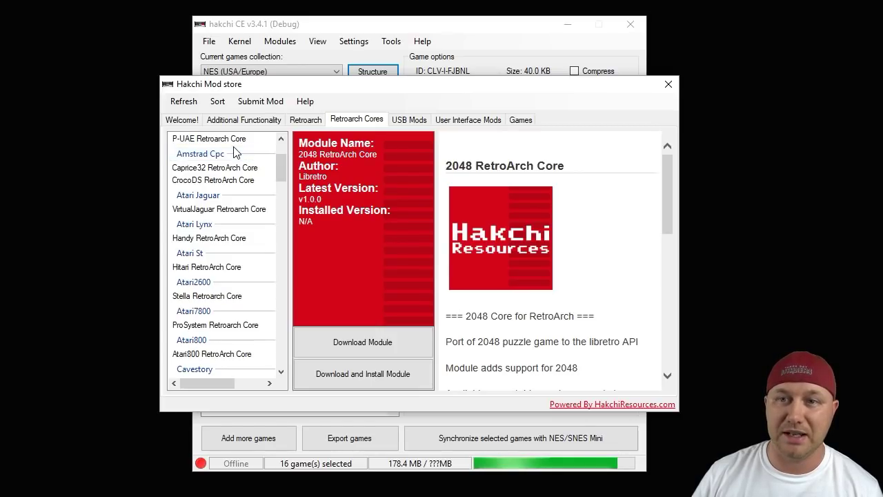
{"action": "left_click_drag", "start_coordinate": [281, 167], "coordinate": [281, 225]}
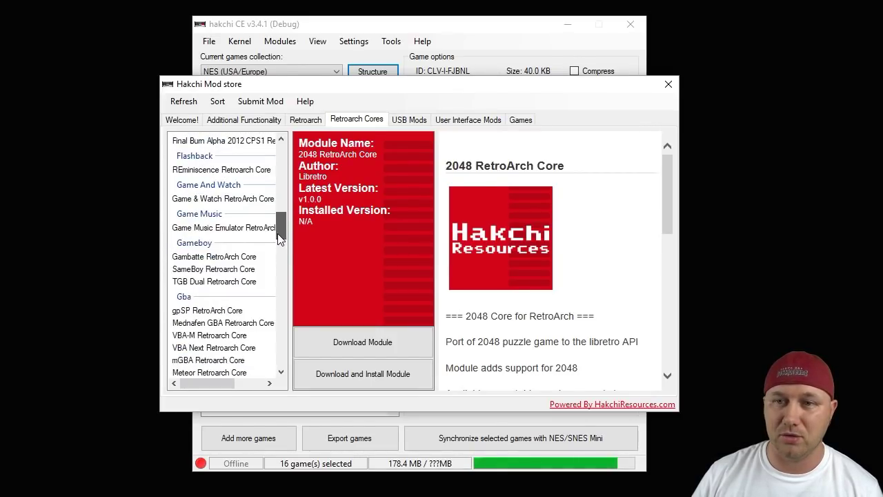
{"action": "scroll", "coordinate": [273, 241], "scroll_direction": "down", "scroll_amount": 2}
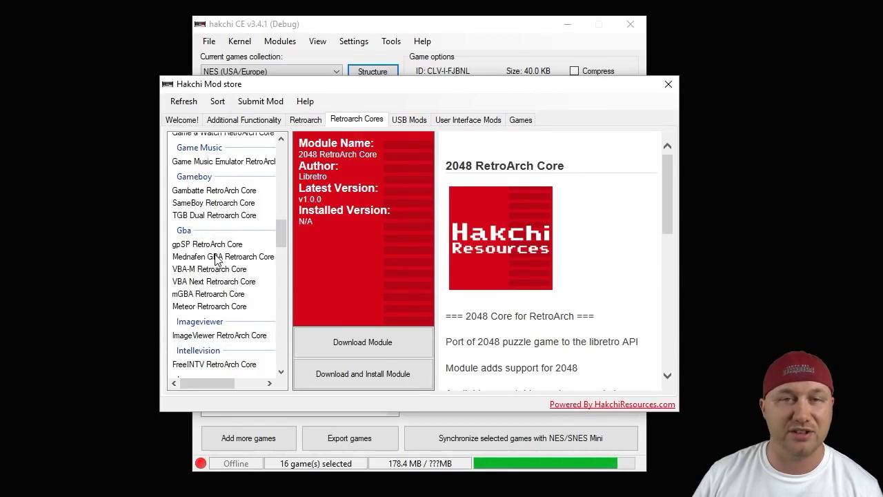
{"action": "left_click_drag", "start_coordinate": [280, 229], "coordinate": [280, 267]}
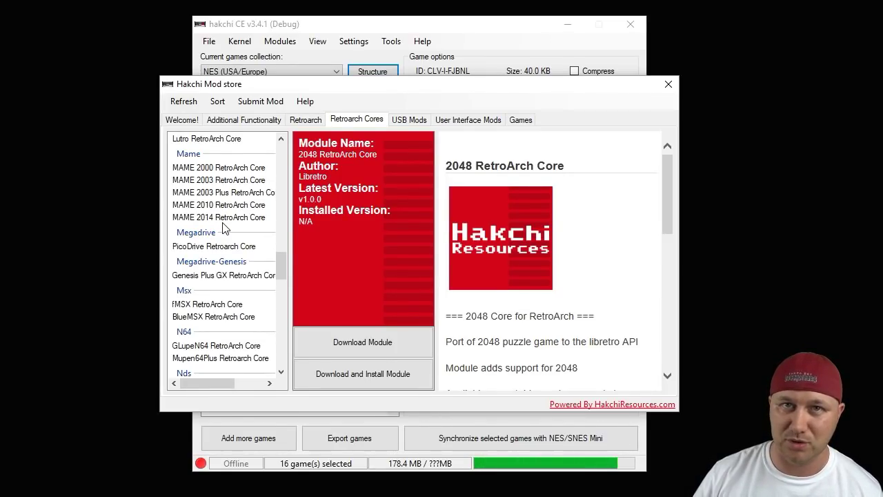
{"action": "left_click", "coordinate": [217, 102]}
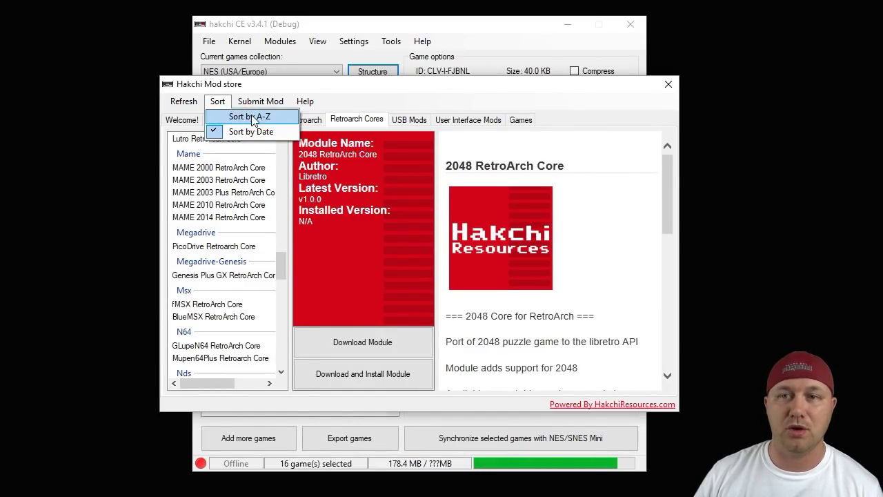
{"action": "left_click", "coordinate": [250, 117]}
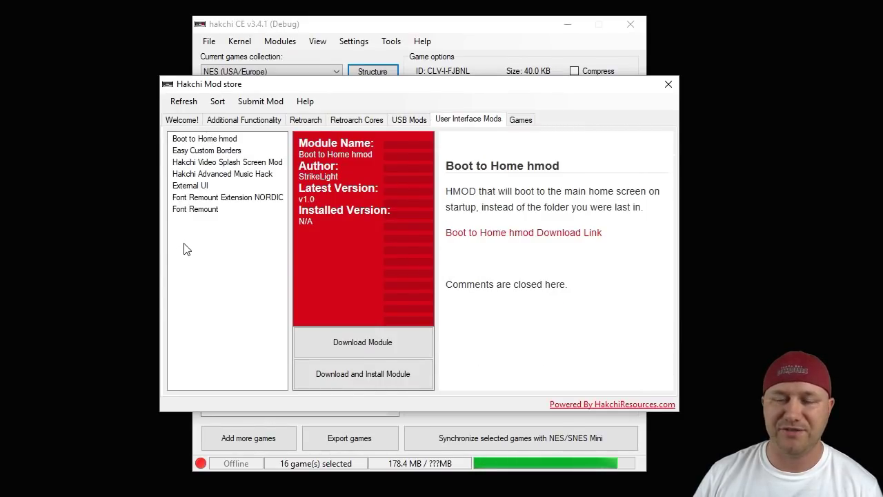
{"action": "left_click", "coordinate": [219, 140]}
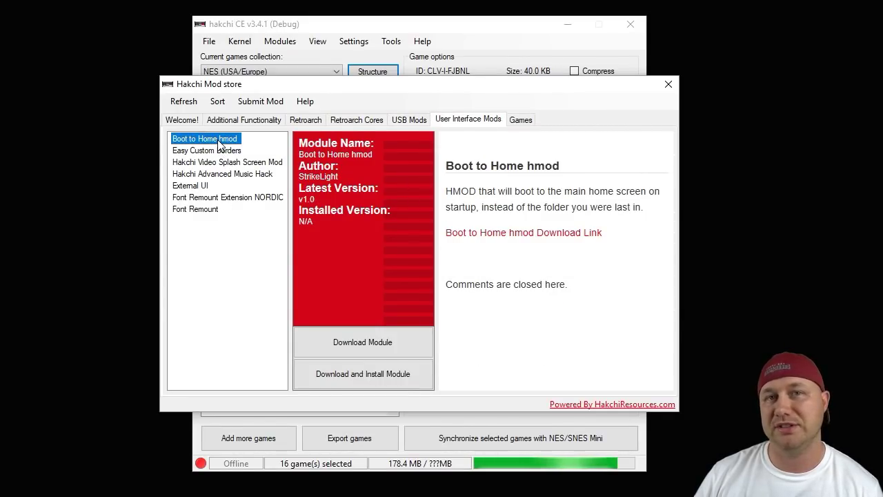
{"action": "left_click", "coordinate": [231, 174]}
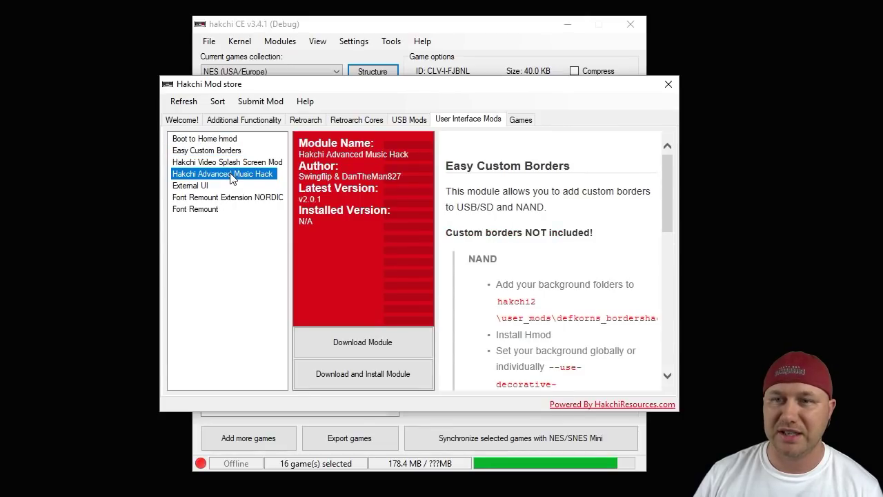
{"action": "left_click", "coordinate": [235, 163]}
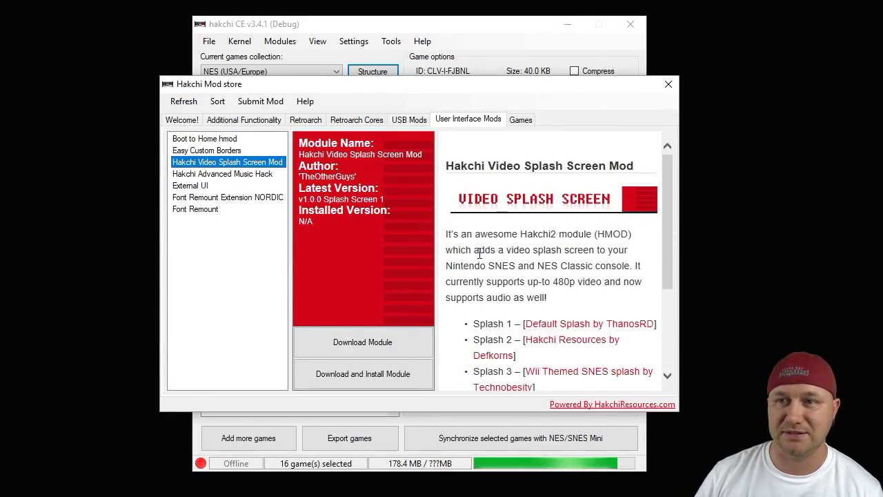
- Browse the Games category: RetroArch Launcher, Prince of Persia (SDLPoP), ECWolf, and DOOM: The Plutonia Experiment
{"action": "left_click", "coordinate": [521, 119]}
{"action": "left_click", "coordinate": [243, 140]}
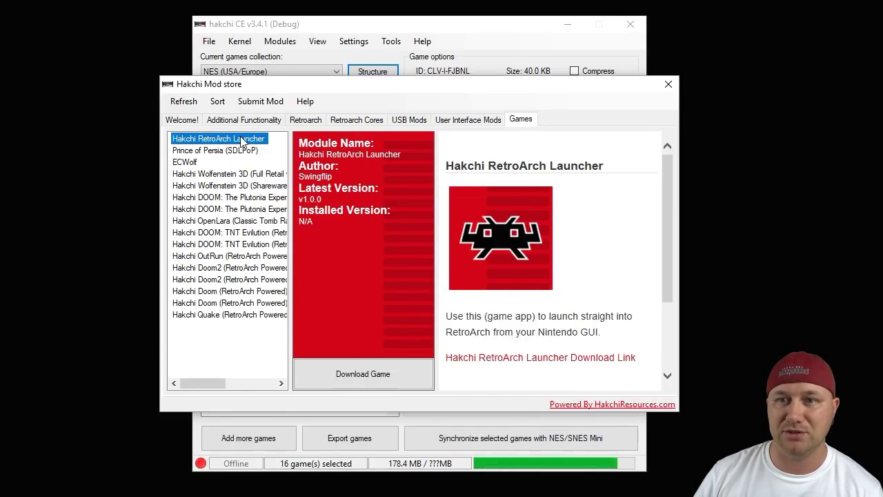
{"action": "left_click", "coordinate": [234, 150]}
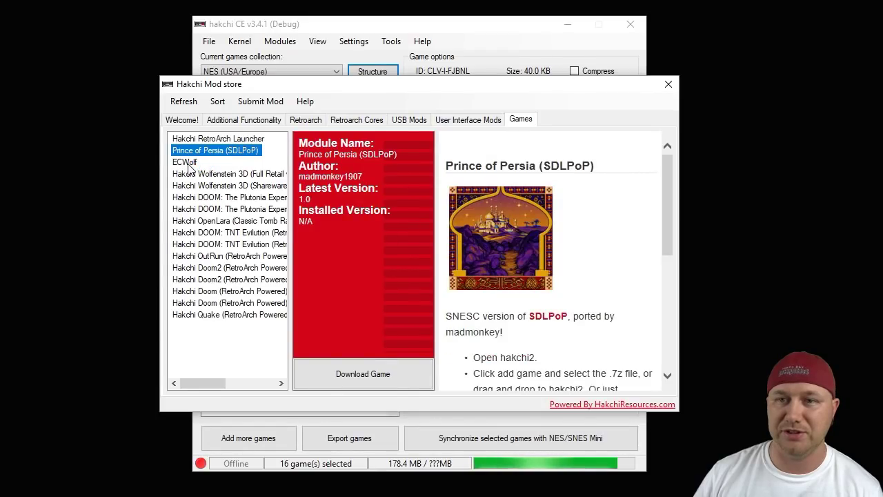
{"action": "left_click", "coordinate": [190, 163]}
{"action": "left_click", "coordinate": [232, 198]}
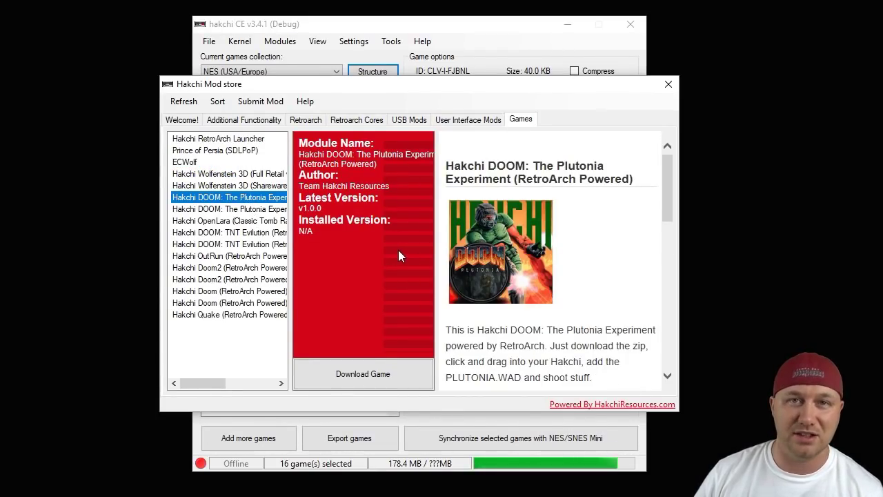
{"action": "left_click", "coordinate": [318, 41]}
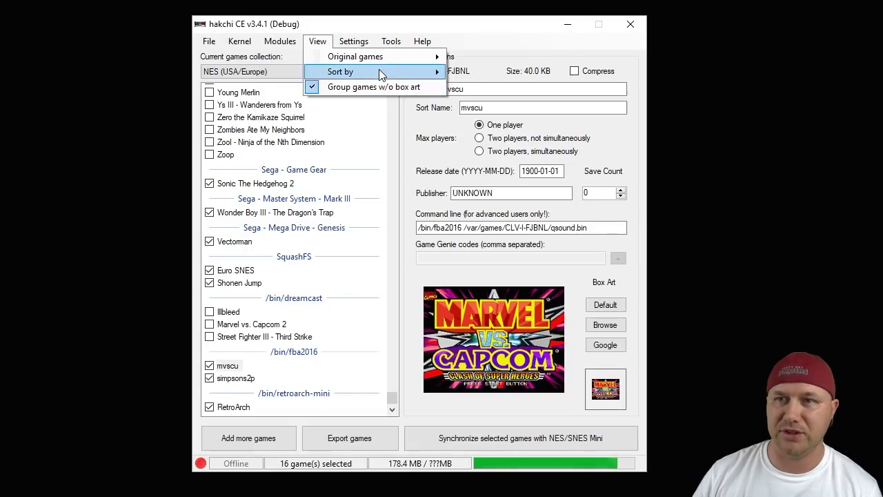
- Sort the games list by name
{"action": "mouse_move", "coordinate": [384, 58]}
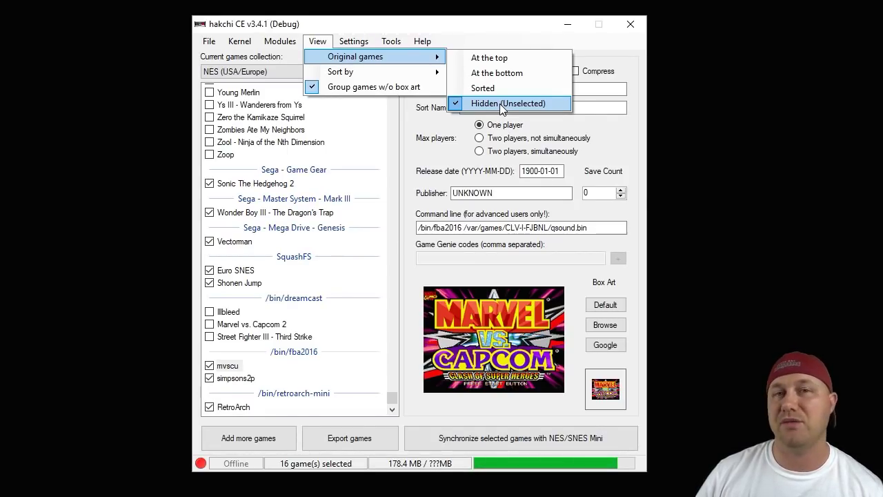
{"action": "mouse_move", "coordinate": [407, 72]}
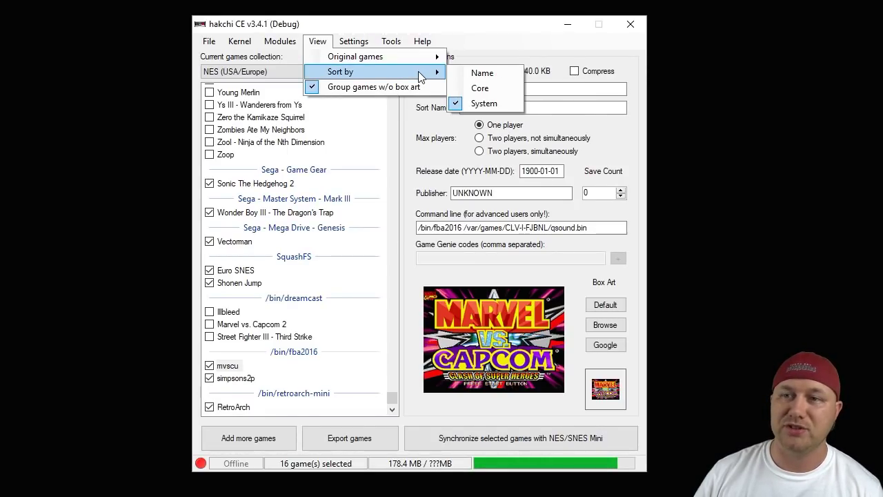
{"action": "left_click", "coordinate": [486, 73]}
{"action": "mouse_move", "coordinate": [392, 104]}
{"action": "left_mouse_down"}
{"action": "mouse_move", "coordinate": [394, 282]}
{"action": "mouse_move", "coordinate": [401, 176]}
{"action": "mouse_move", "coordinate": [393, 99]}
{"action": "left_mouse_up"}
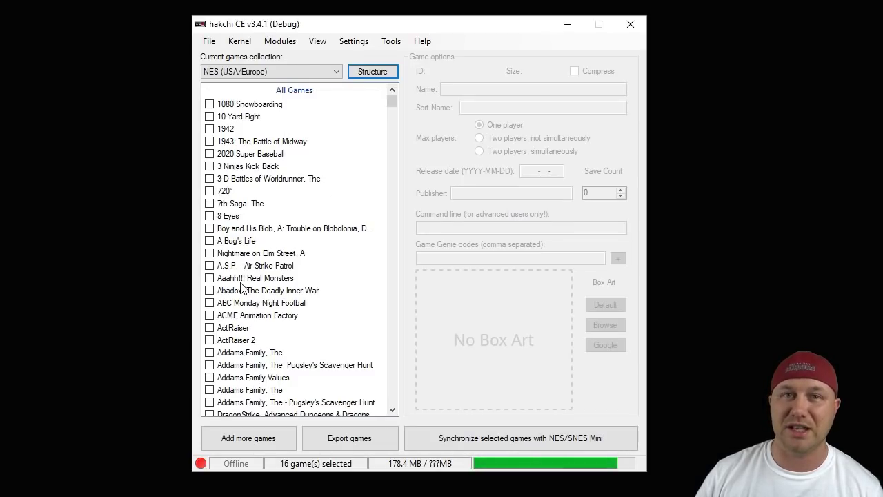
- Regroup the games list by system, under headings like Nintendo 64
{"action": "left_click", "coordinate": [317, 41]}
{"action": "mouse_move", "coordinate": [372, 72]}
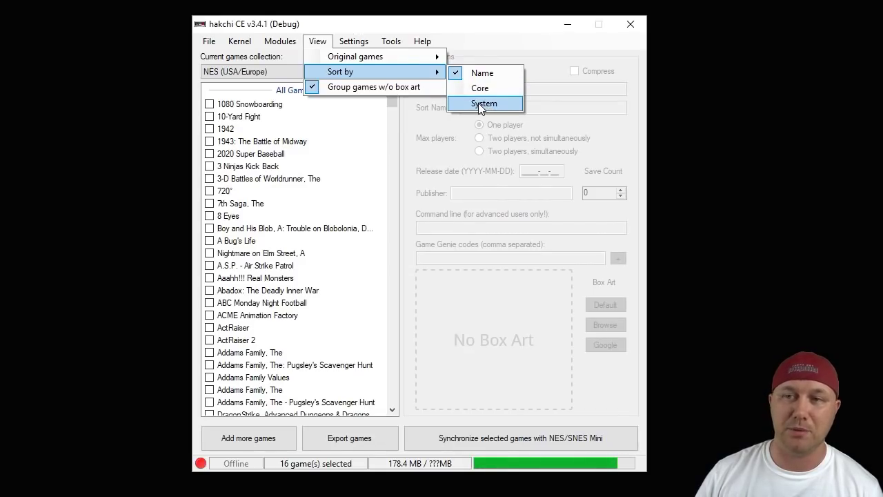
{"action": "left_click", "coordinate": [484, 104]}
{"action": "left_click", "coordinate": [353, 41]}
{"action": "mouse_move", "coordinate": [380, 58]}
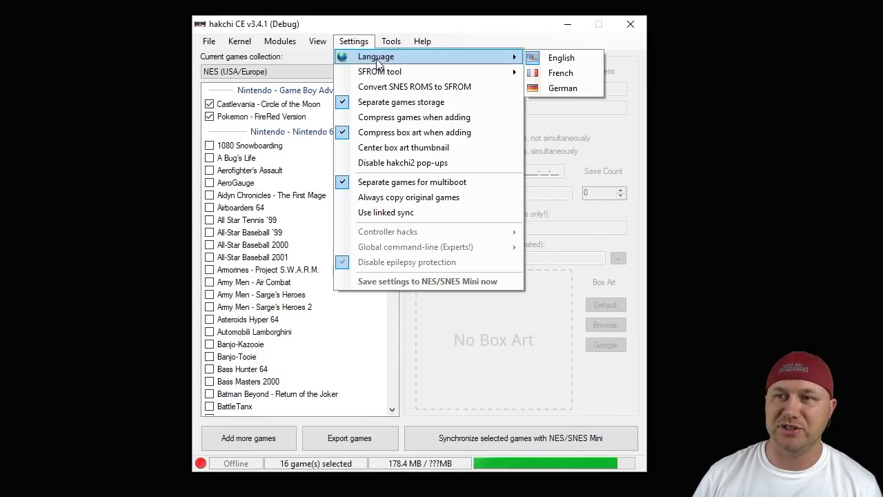
{"action": "mouse_move", "coordinate": [397, 75]}
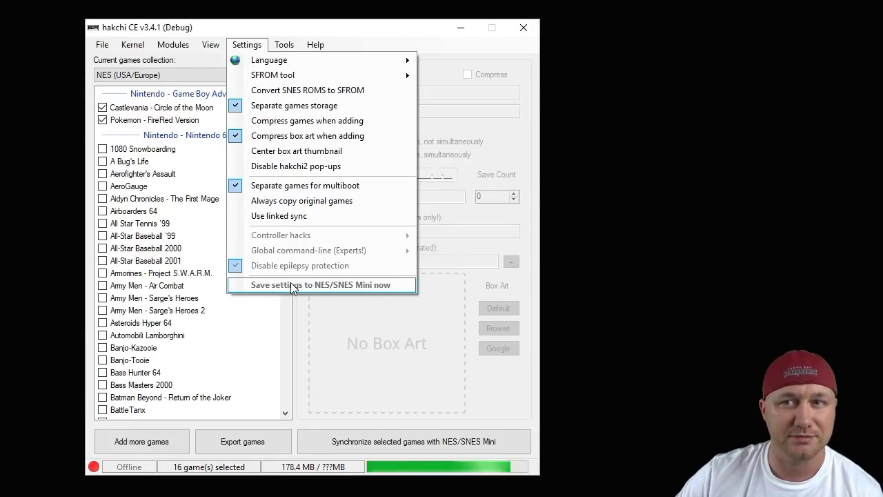
- Look over the Tools menu items and its Boot splash submenu, ending on the Help menu
{"action": "mouse_move", "coordinate": [287, 47]}
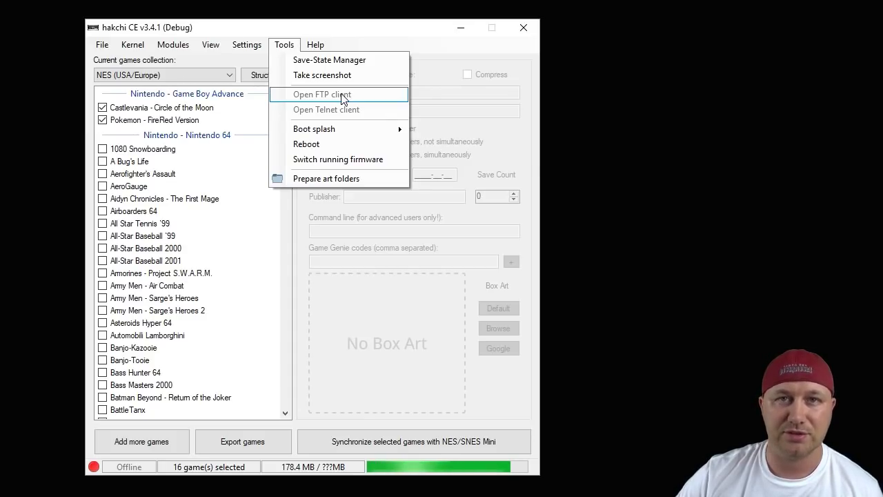
{"action": "mouse_move", "coordinate": [342, 127]}
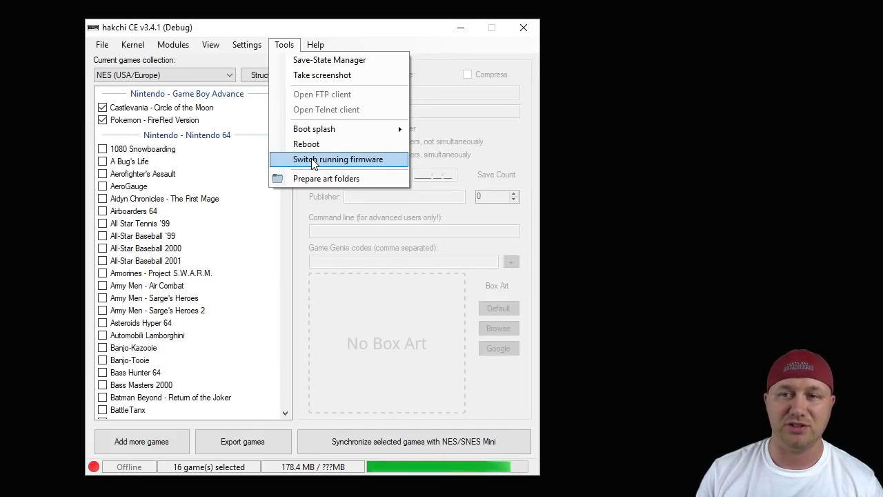
{"action": "mouse_move", "coordinate": [315, 44]}
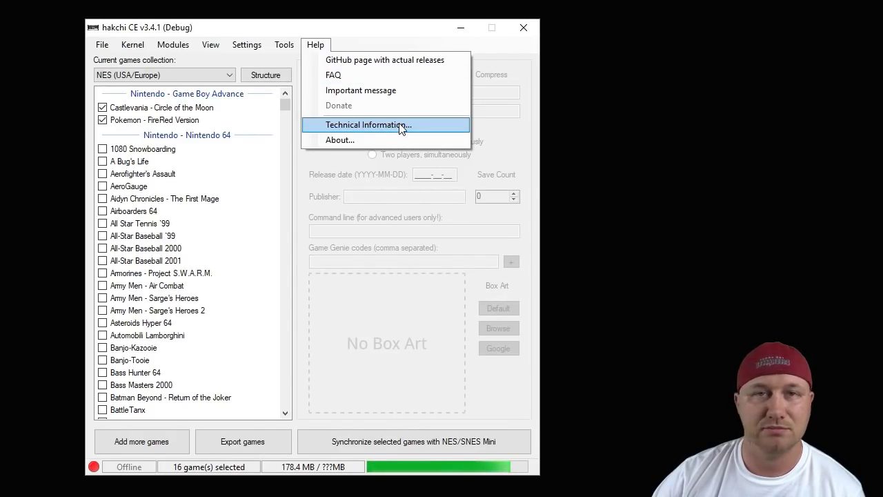
- View the About dialog for version 3.4.1 by Team Shinkansen, then close it
{"action": "left_click", "coordinate": [377, 138]}
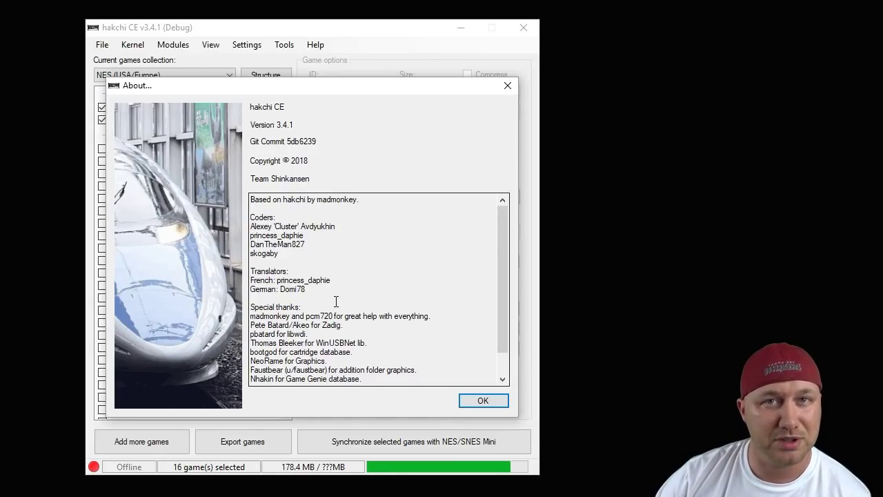
{"action": "key", "text": "Return"}
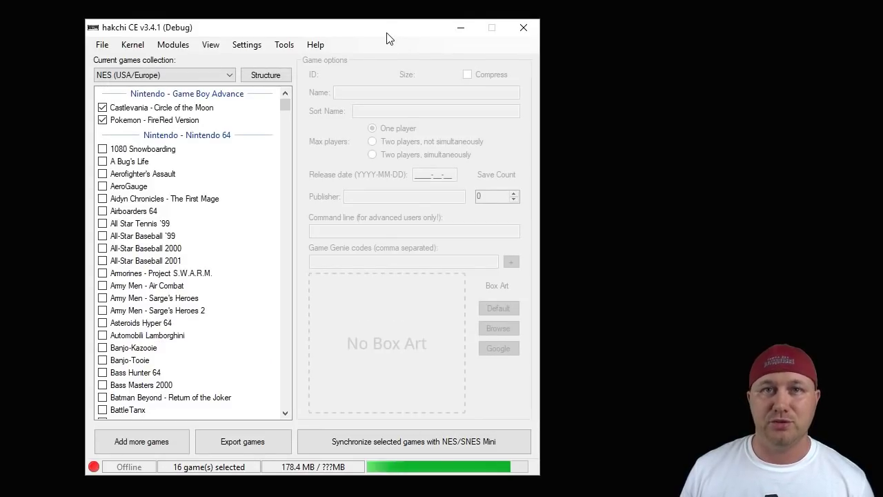